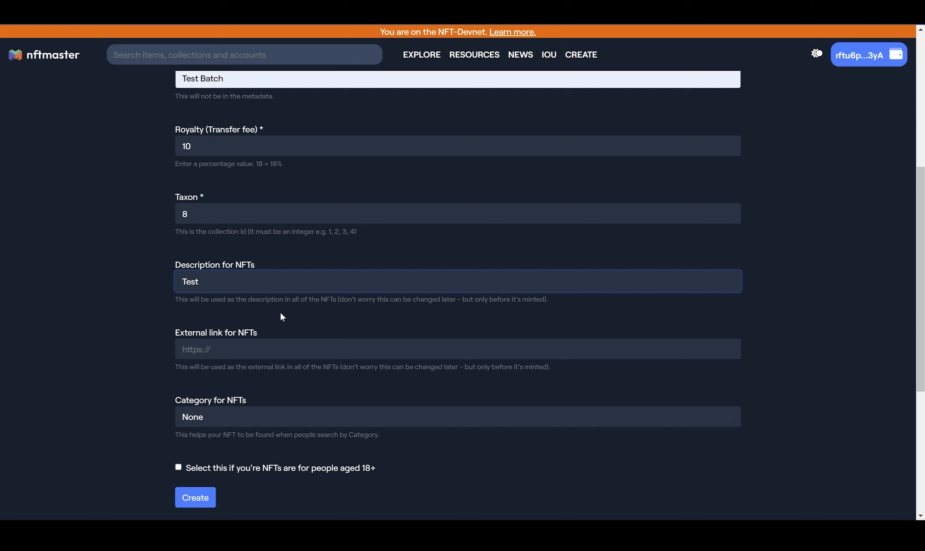
Complete the shared description for the NFTs so that it reads "Test description"
text(ription)
click(146, 315)
scroll(146, 316, down, 1)
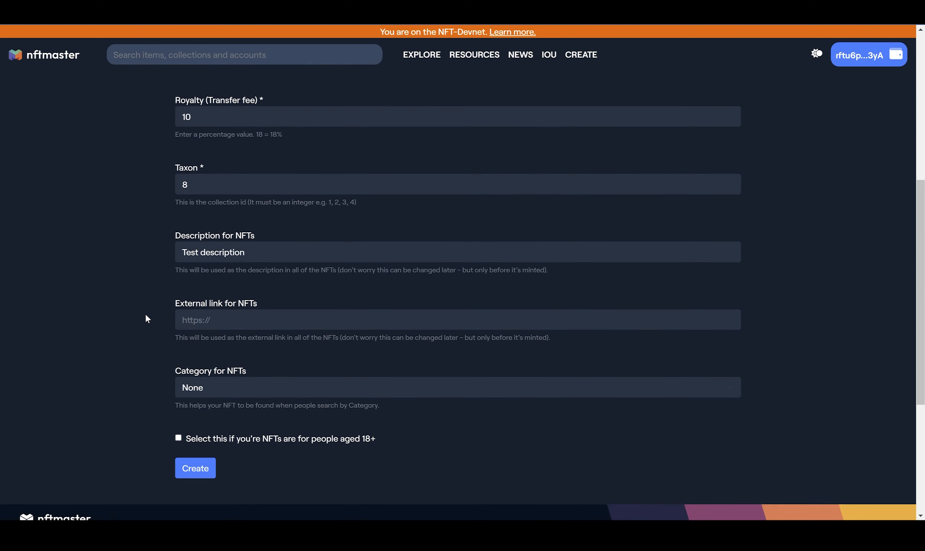
click(204, 319)
text(https)
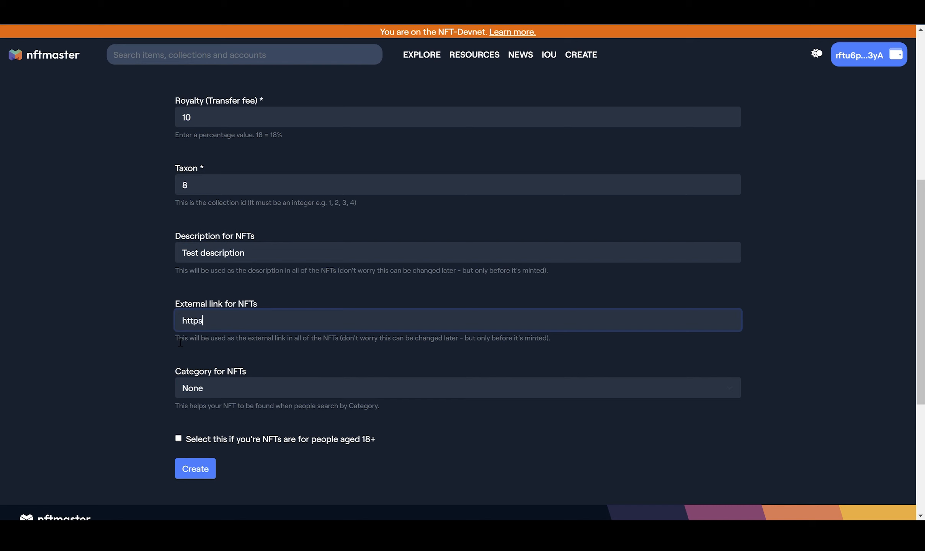
text(://nftmaster.com)
Set the category for the NFTs to Art and create the batch
scroll(181, 343, down, 1)
click(205, 340)
click(209, 360)
scroll(209, 306, up, 1)
scroll(209, 279, down, 2)
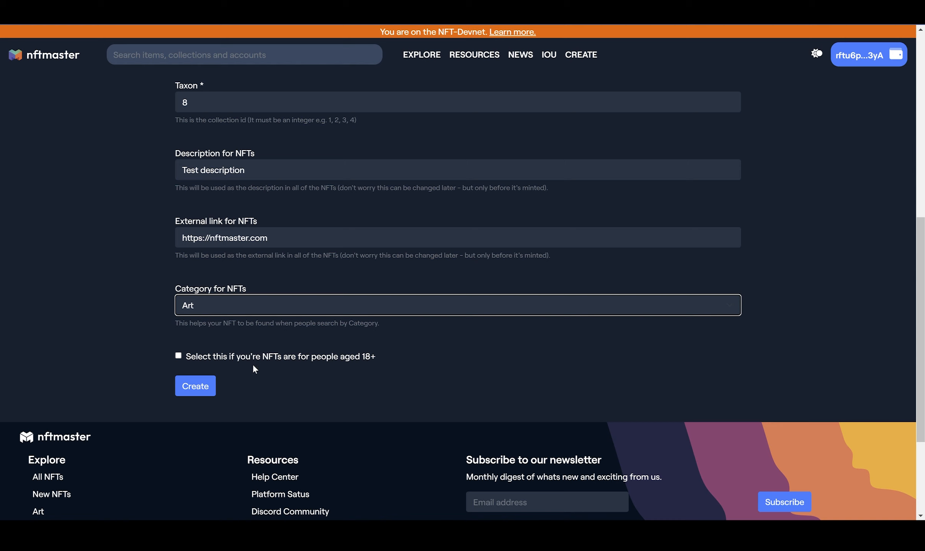
click(210, 390)
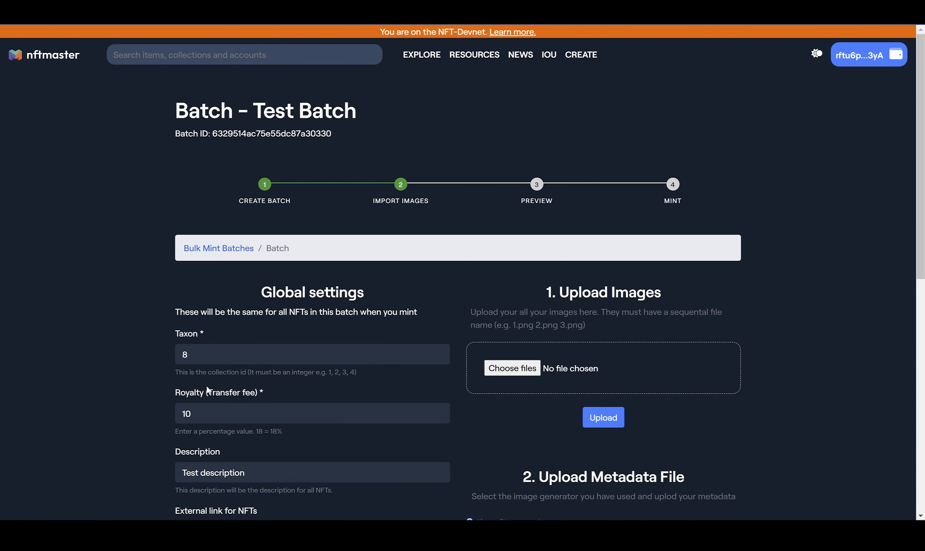
Review the new batch's global settings and upload the five NFT images
scroll(368, 377, down, 2)
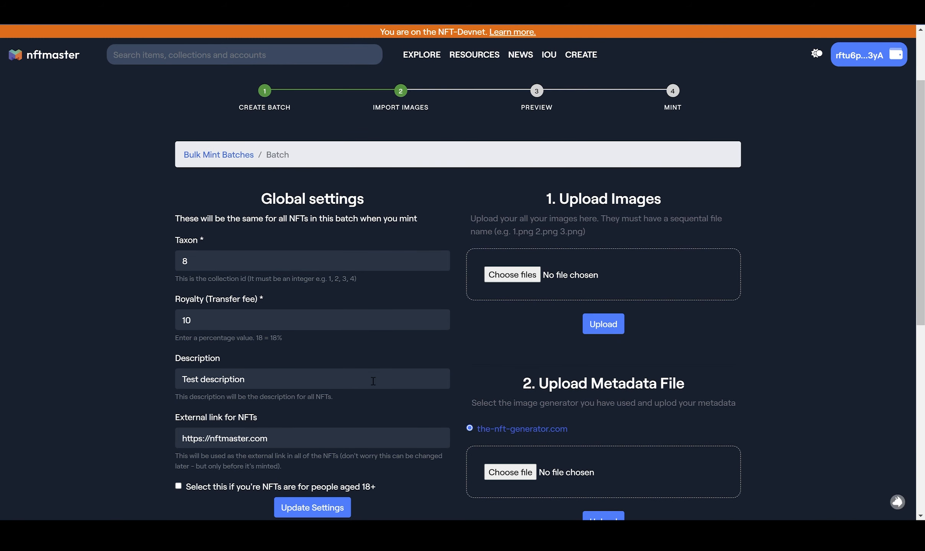
scroll(464, 377, down, 1)
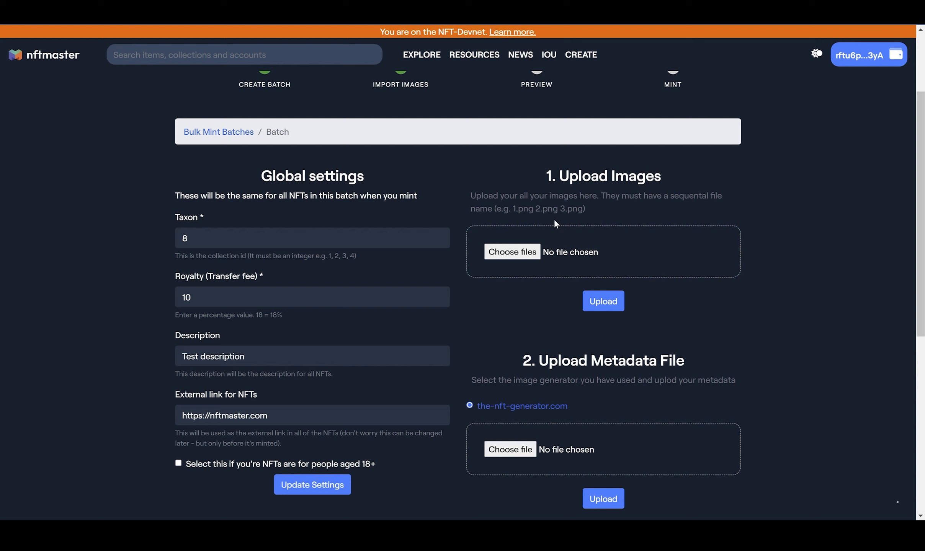
scroll(589, 259, down, 1)
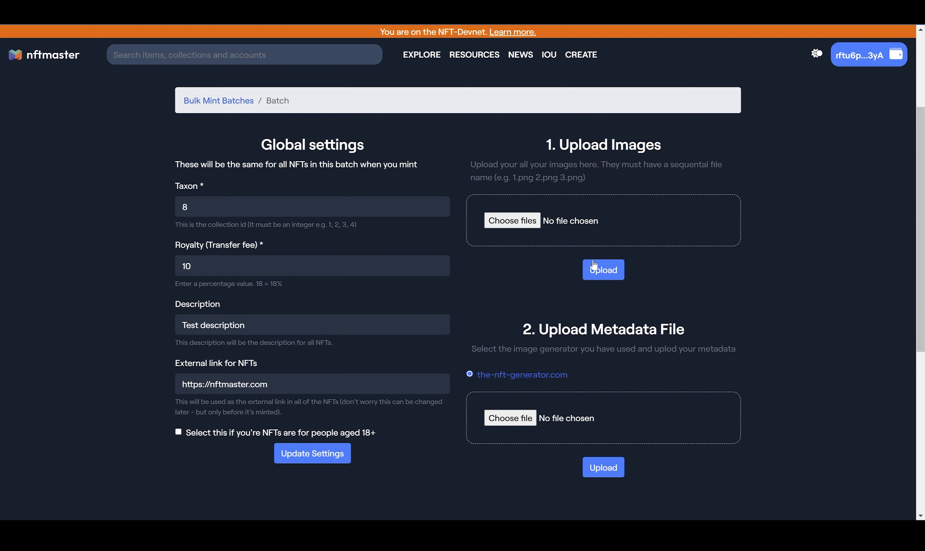
scroll(591, 364, down, 1)
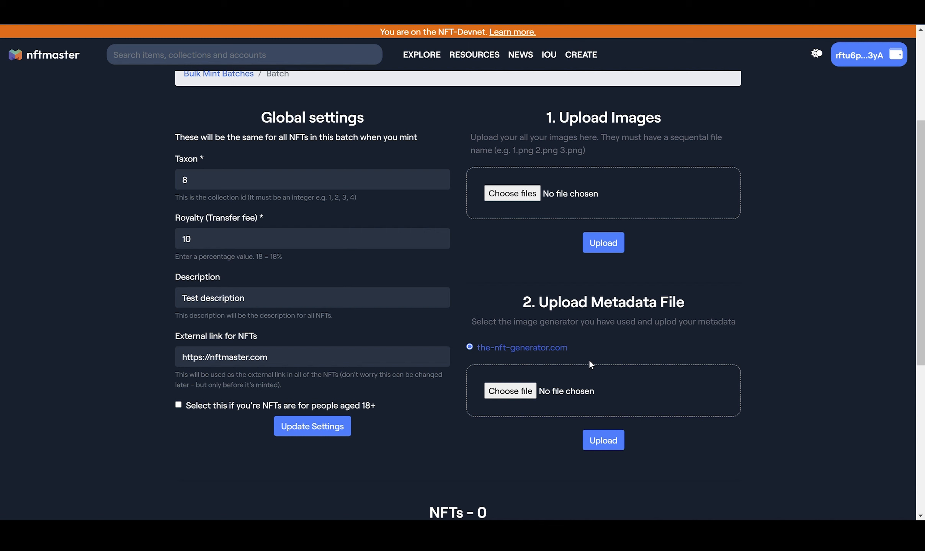
scroll(590, 364, down, 1)
scroll(589, 364, up, 3)
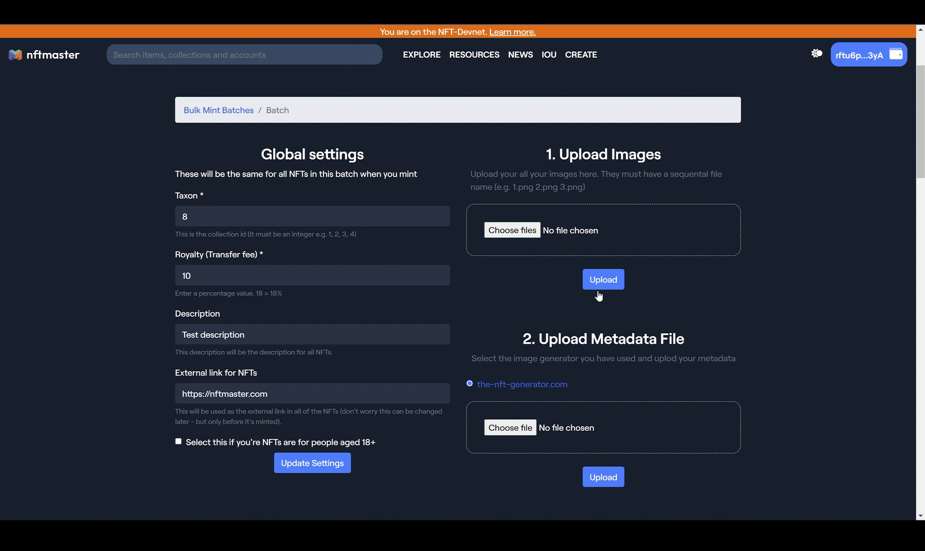
Examine the uploaded NFT entries, their name and property fields, and the metadata upload section
scroll(599, 296, down, 7)
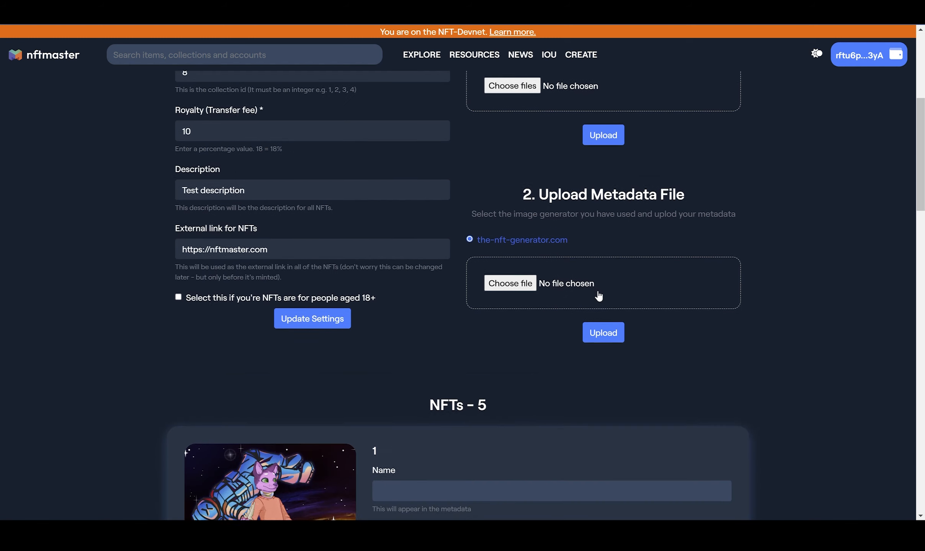
scroll(599, 296, down, 8)
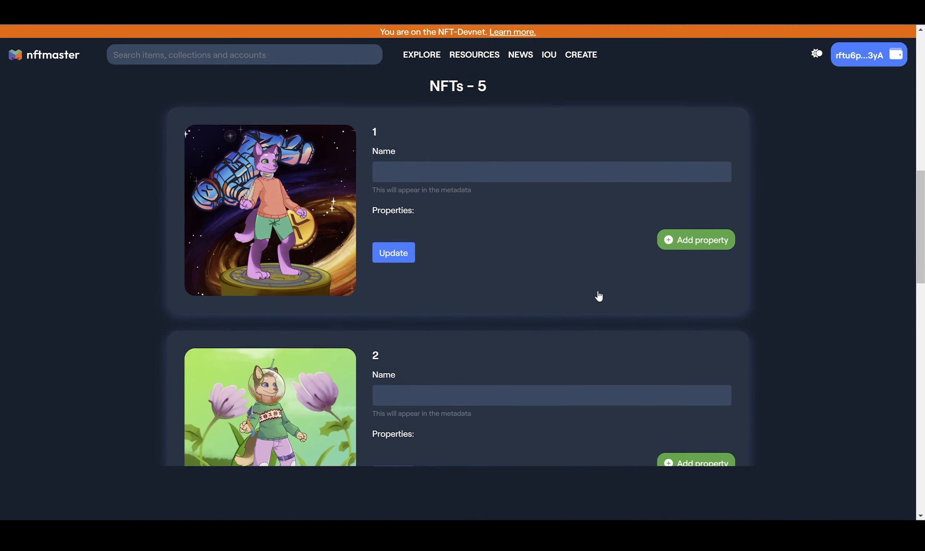
scroll(599, 296, up, 2)
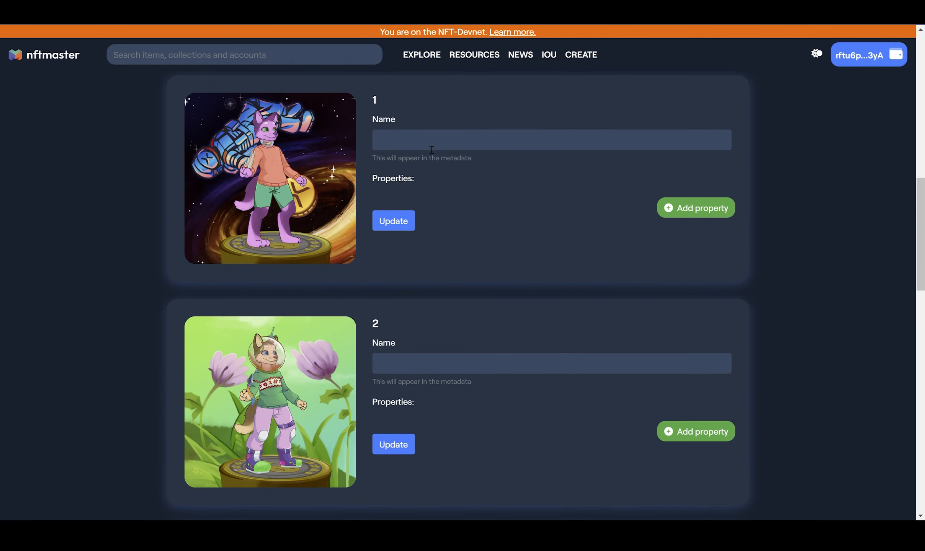
scroll(424, 152, up, 1)
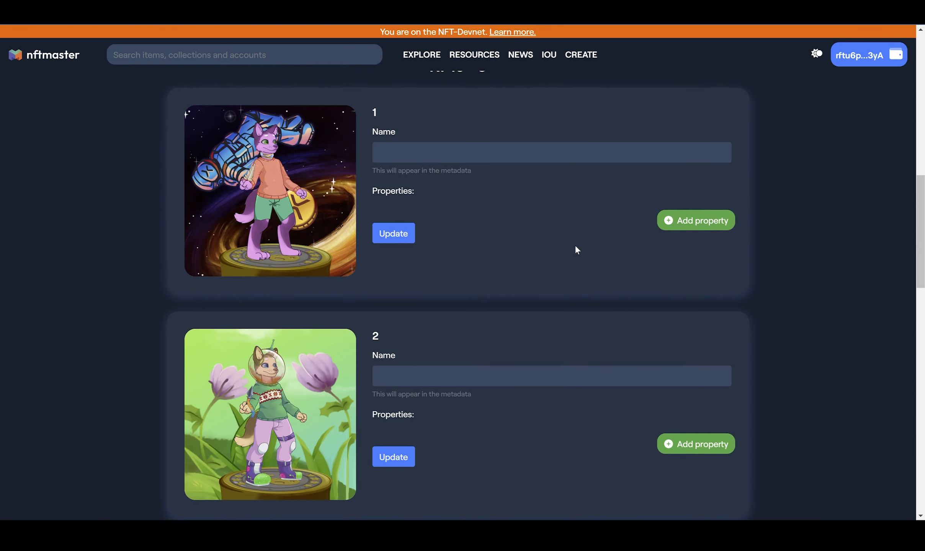
scroll(576, 247, down, 3)
scroll(576, 247, up, 9)
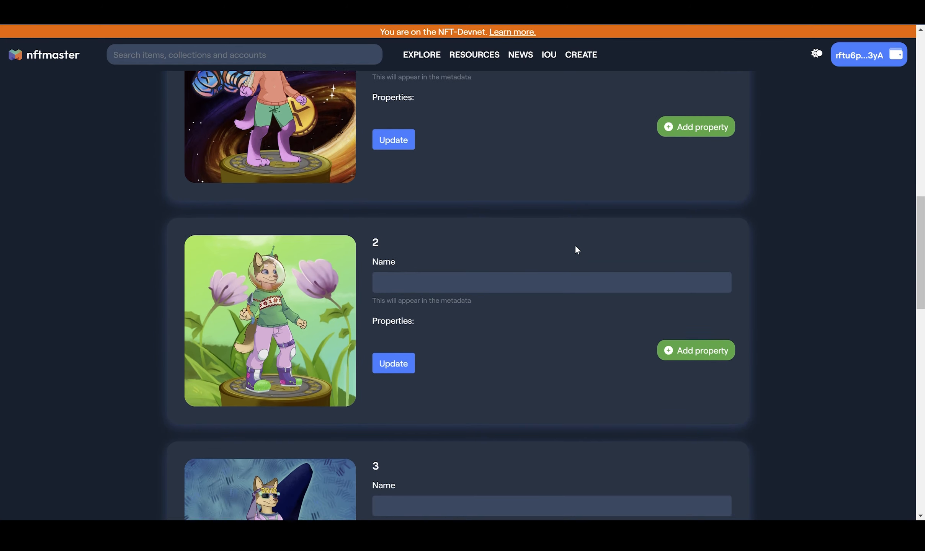
scroll(575, 247, up, 1)
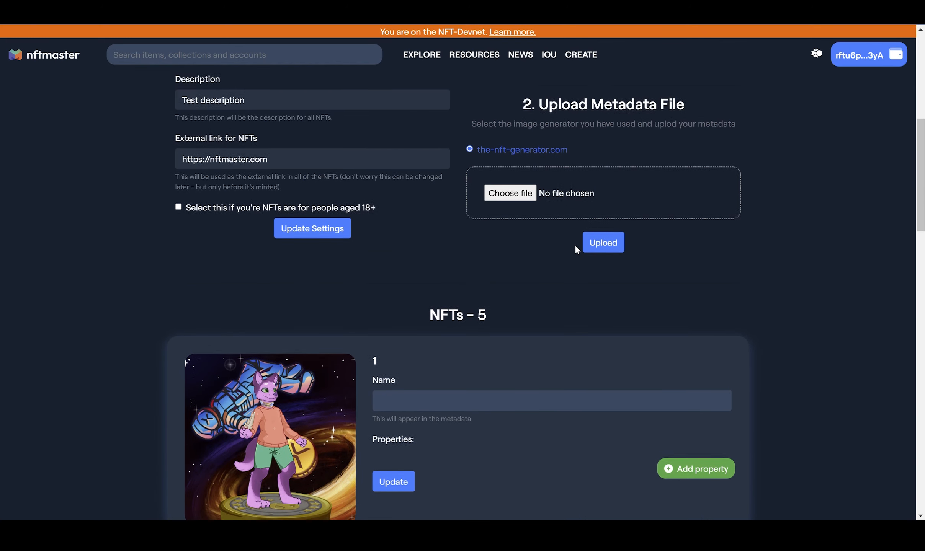
scroll(628, 197, up, 1)
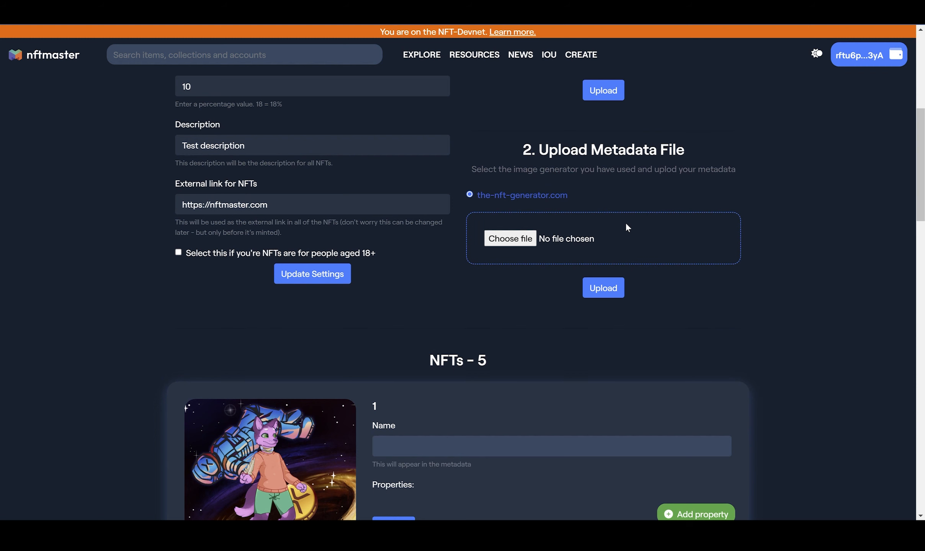
scroll(628, 228, down, 2)
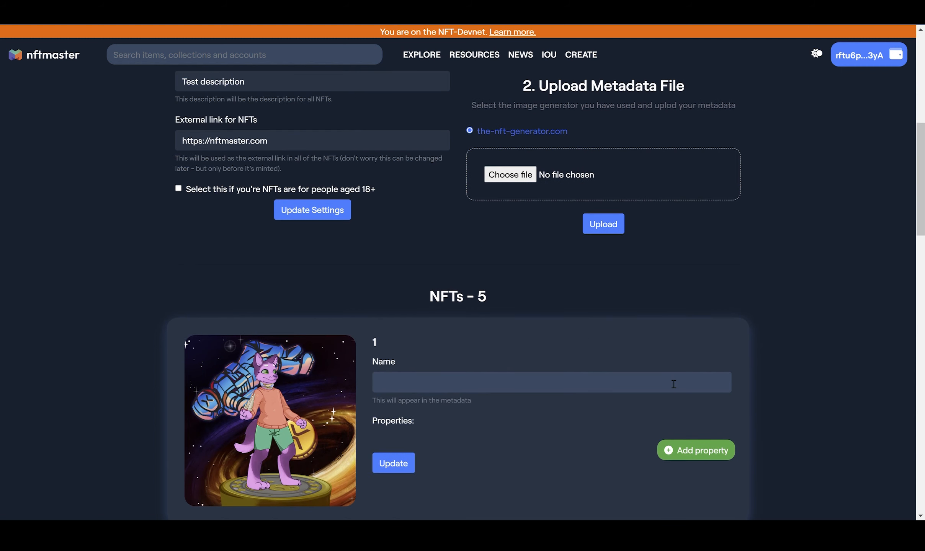
scroll(651, 390, down, 2)
scroll(574, 394, down, 3)
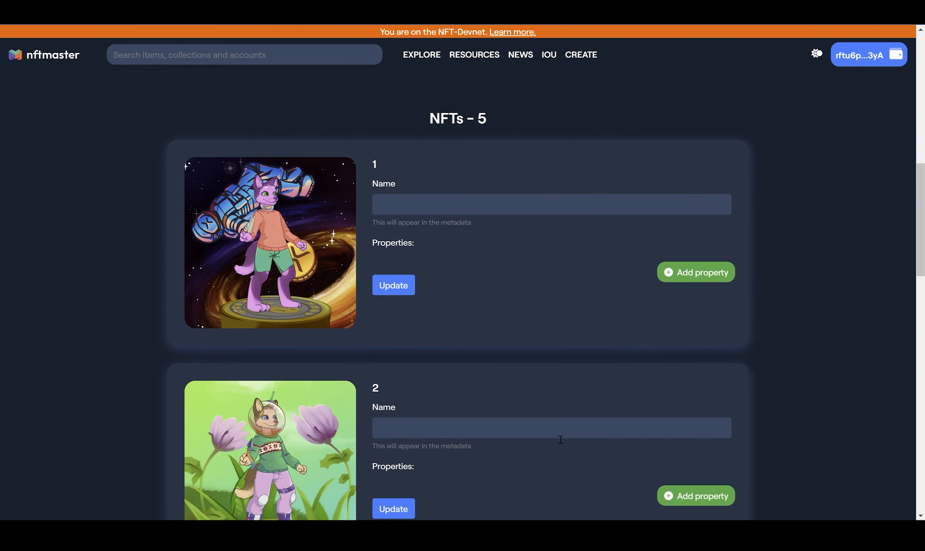
Choose metadata (1).json as the the-nft-generator.com metadata file and upload it to the batch
scroll(561, 440, up, 6)
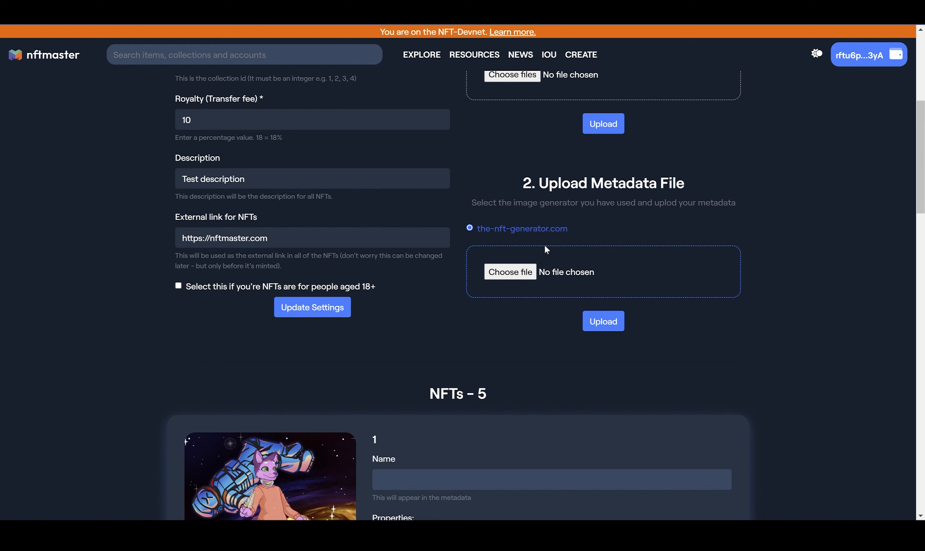
scroll(686, 329, up, 1)
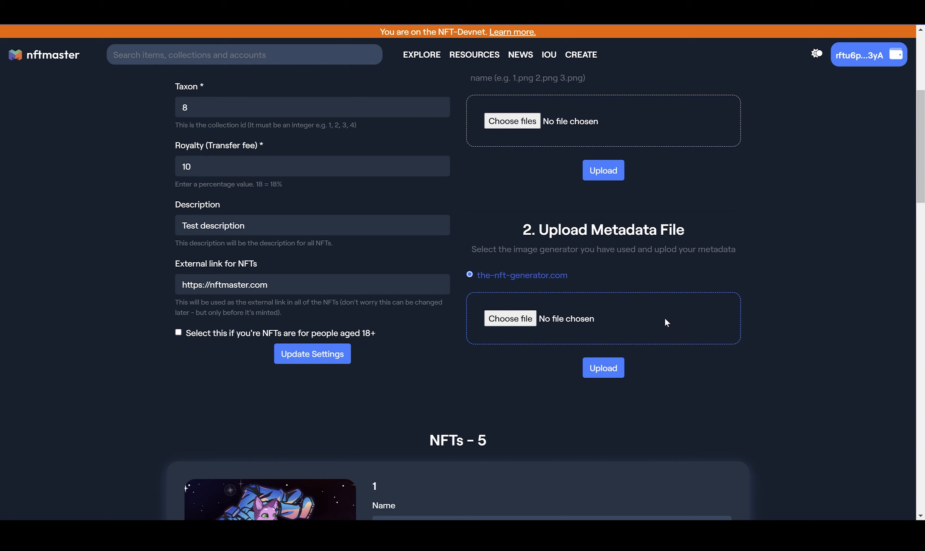
click(493, 321)
scroll(541, 384, up, 1)
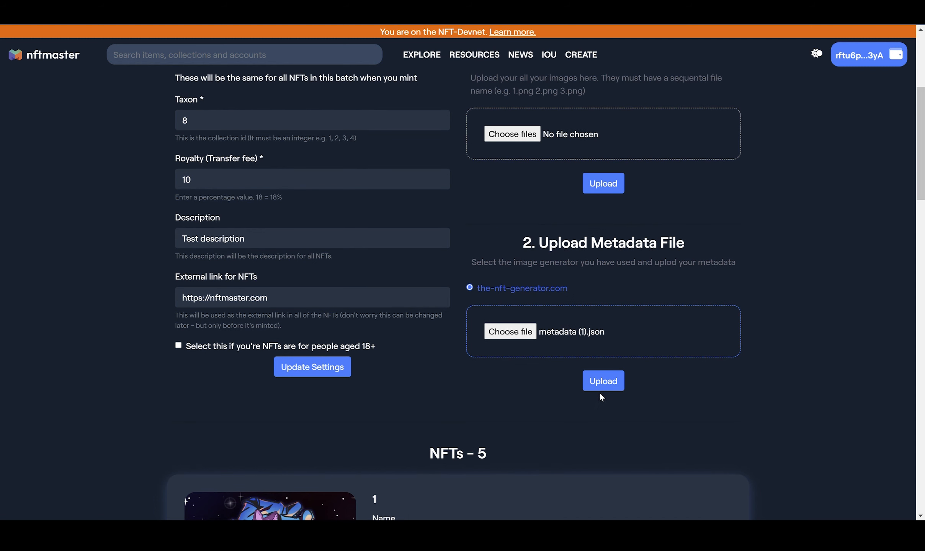
click(609, 389)
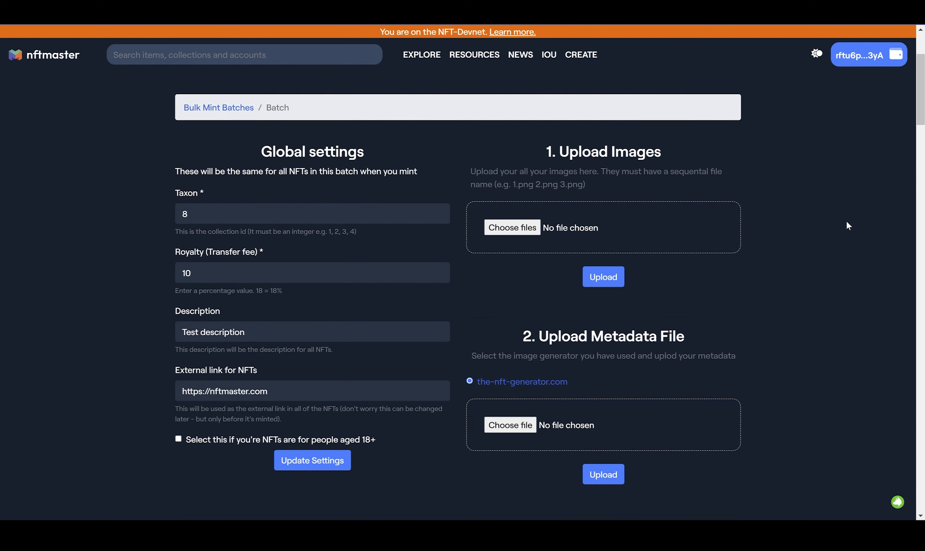
Examine the names and property values imported from the metadata for every NFT in the batch
scroll(846, 221, down, 10)
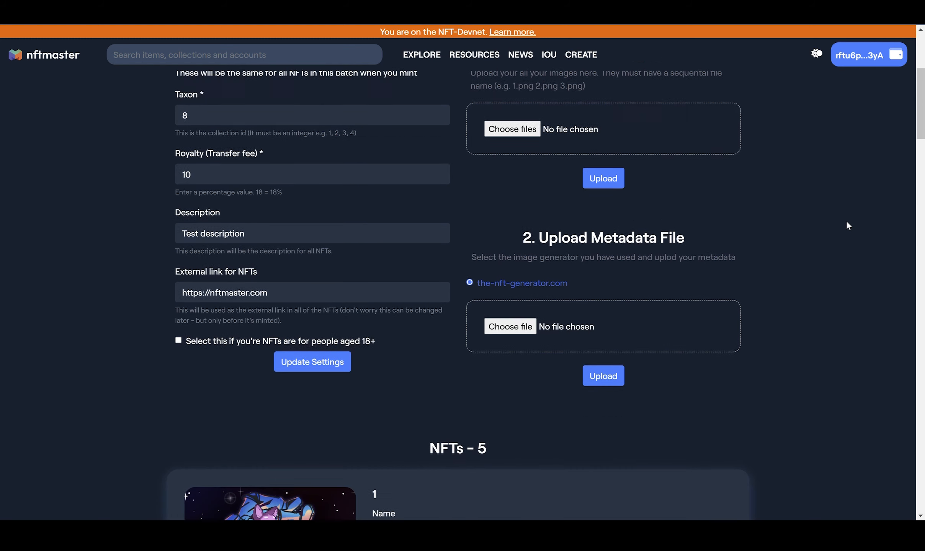
scroll(846, 221, down, 3)
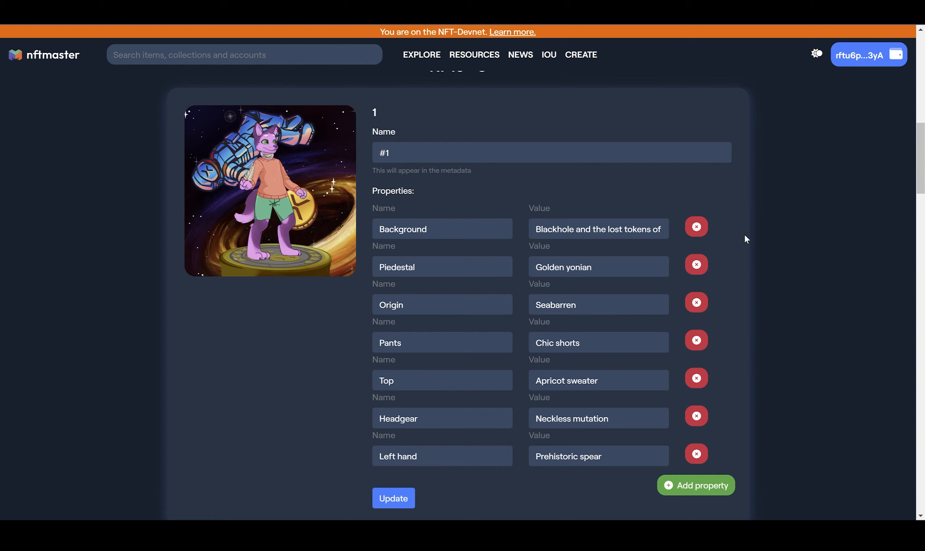
scroll(512, 213, down, 1)
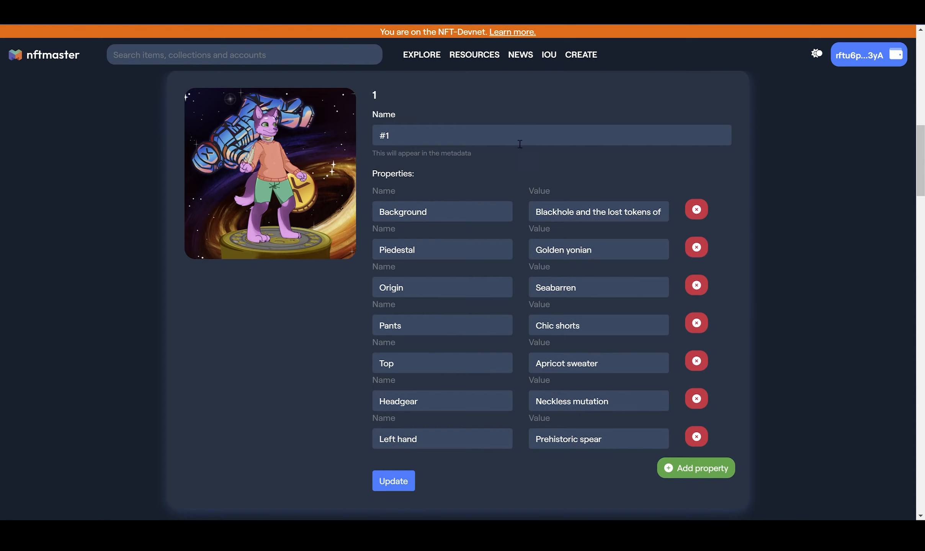
scroll(462, 180, down, 1)
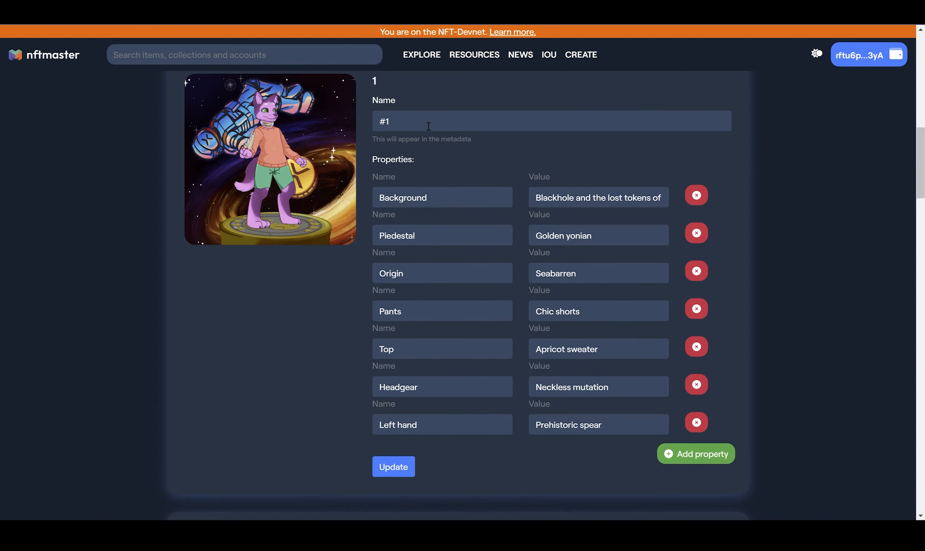
scroll(528, 325, down, 2)
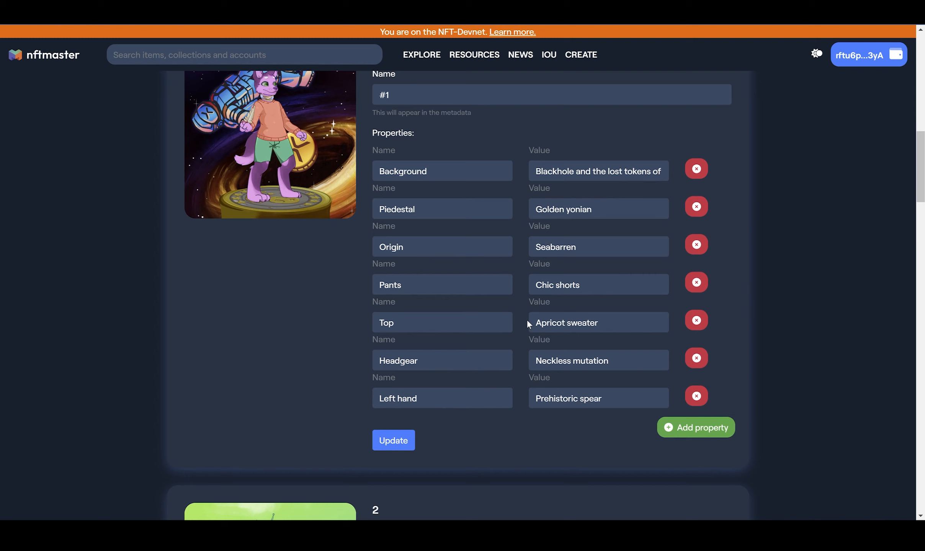
scroll(528, 324, down, 9)
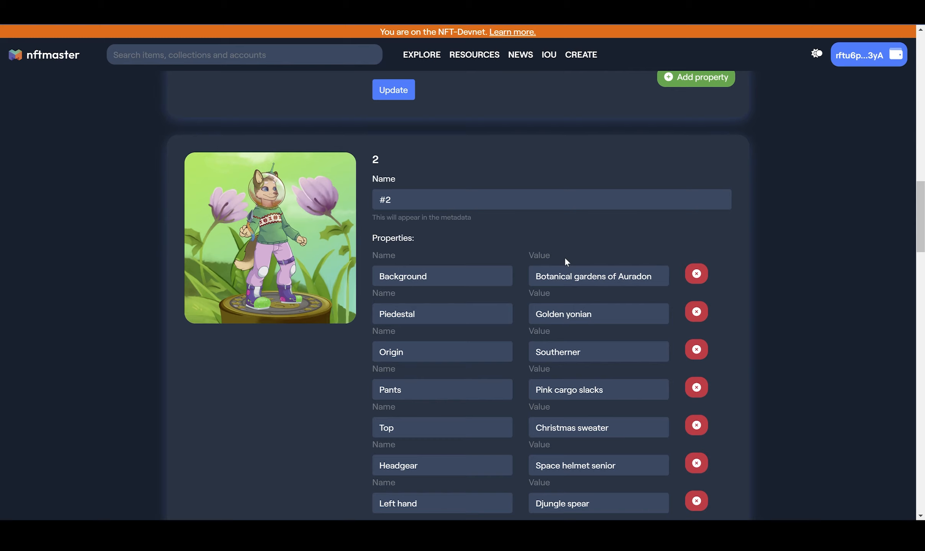
scroll(565, 257, down, 7)
scroll(599, 325, down, 13)
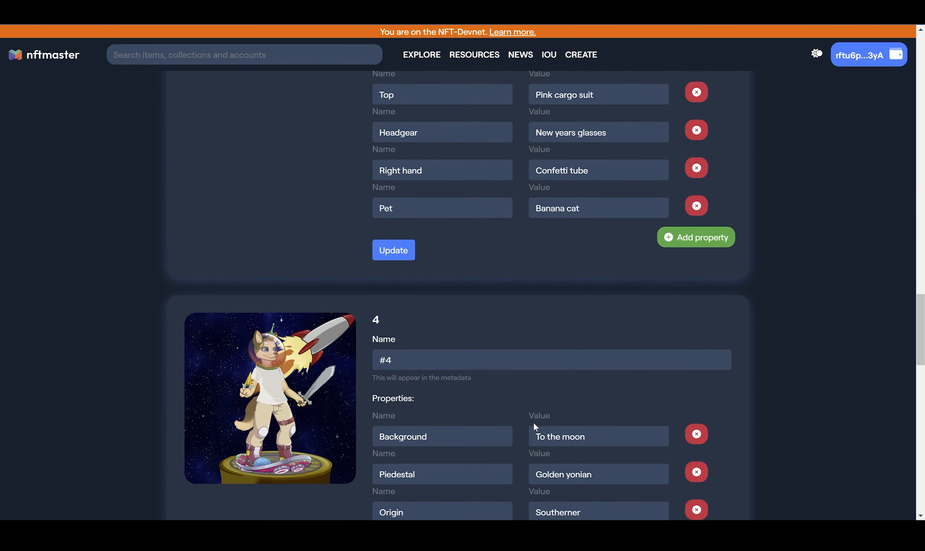
scroll(533, 426, down, 15)
scroll(535, 427, down, 8)
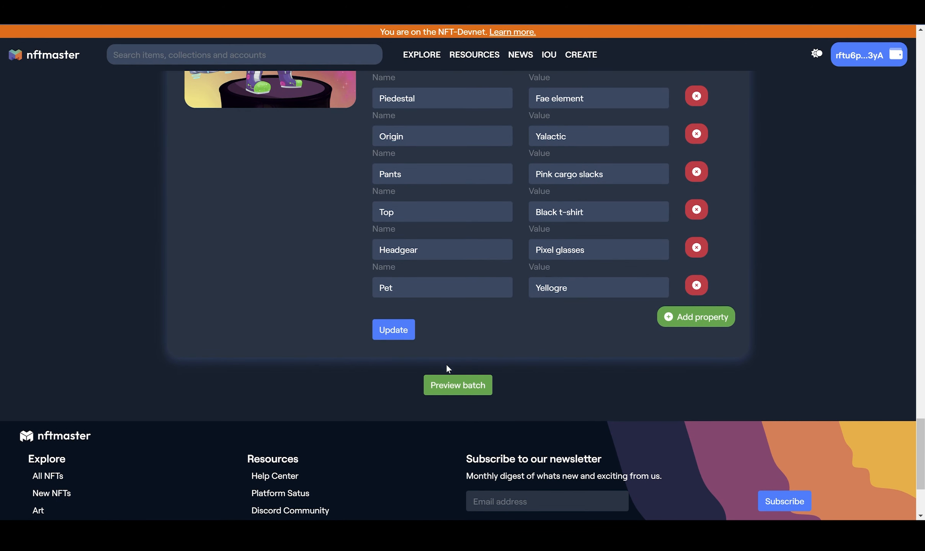
Open the batch preview and check each NFT's title, description, royalty, taxon, category, link and attributes
click(456, 386)
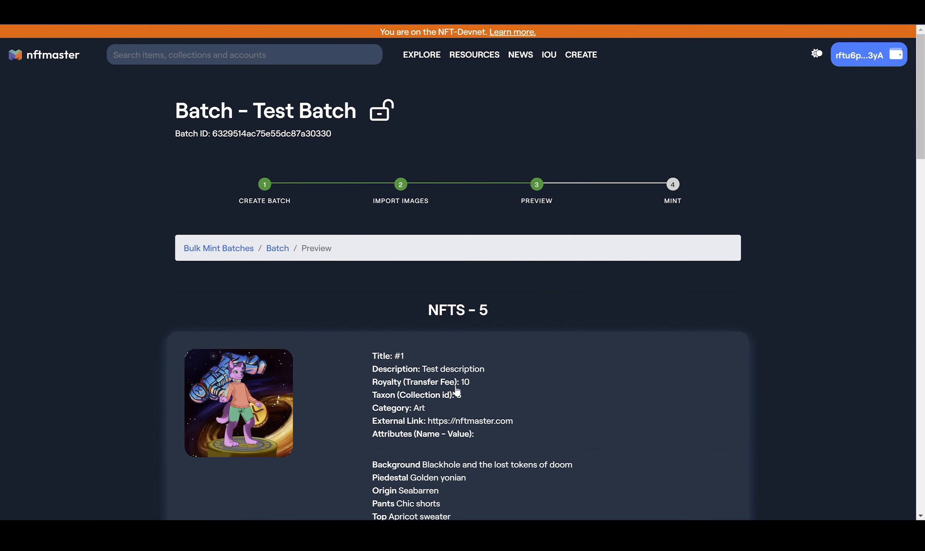
scroll(457, 390, down, 2)
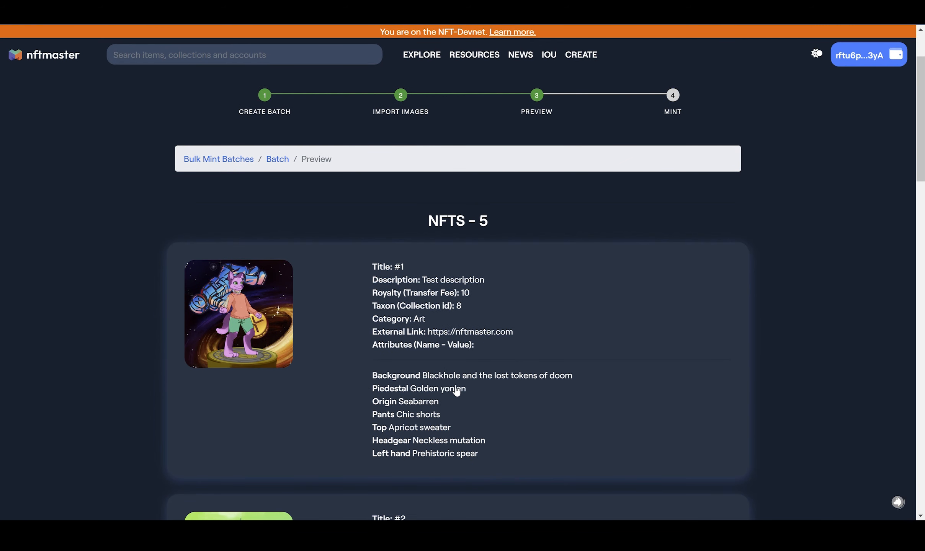
scroll(457, 390, down, 2)
scroll(456, 391, down, 1)
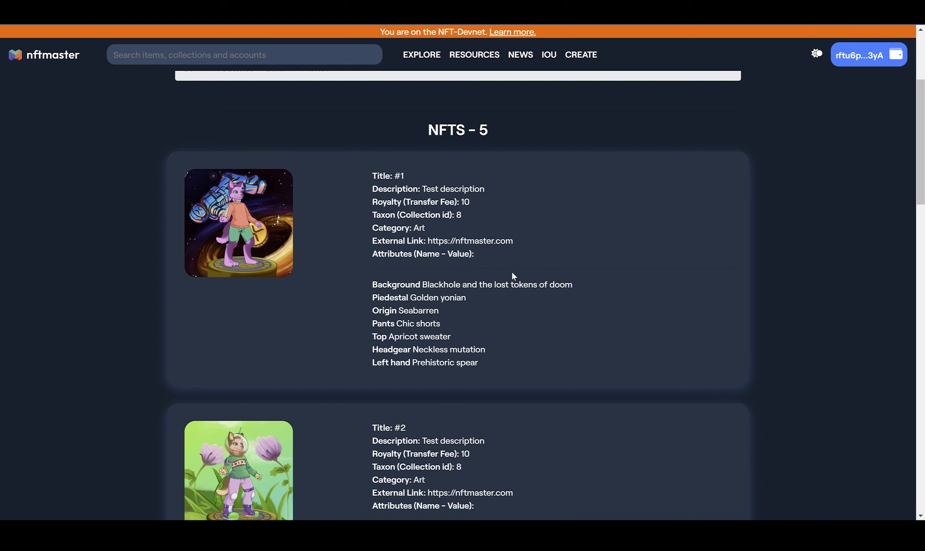
scroll(513, 275, down, 6)
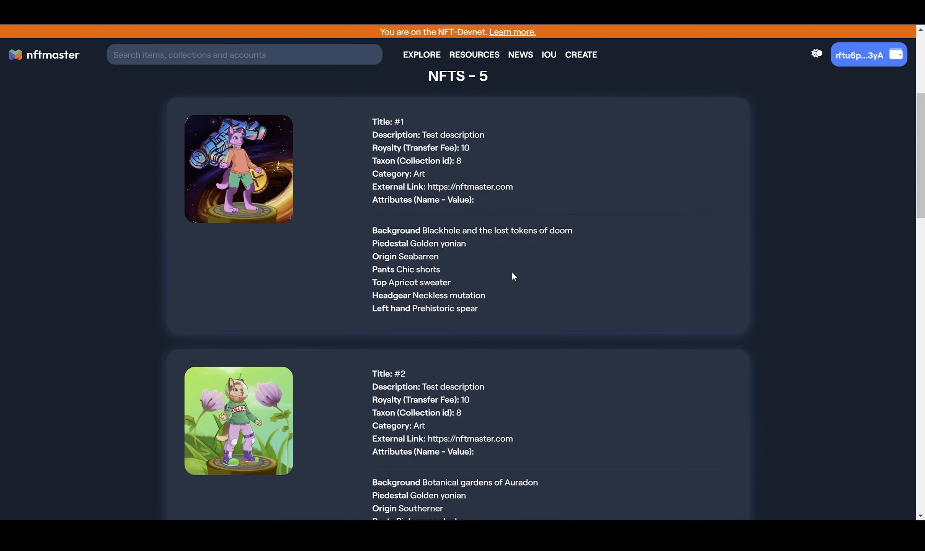
scroll(513, 275, down, 15)
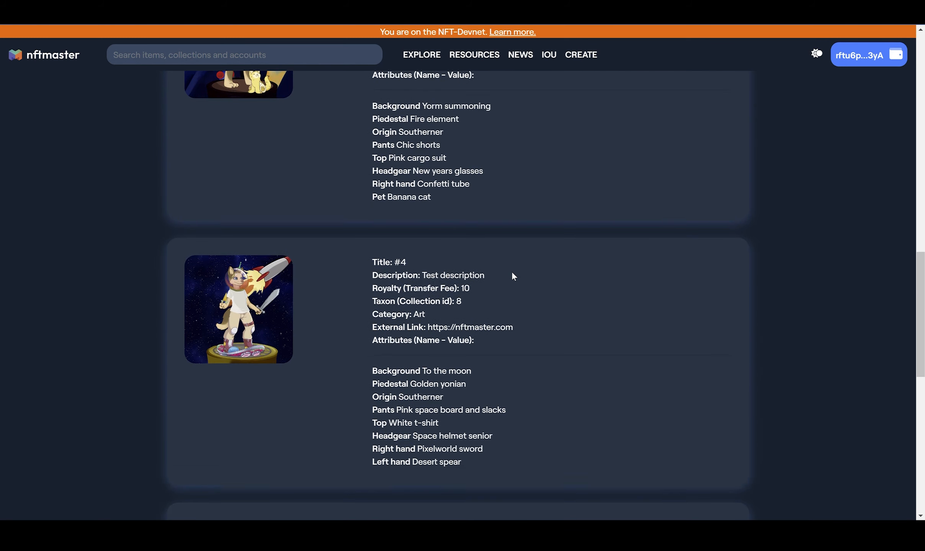
Start the mint process by locking the previewed batch, and check the progress of its asset upload to IPFS
scroll(513, 272, down, 7)
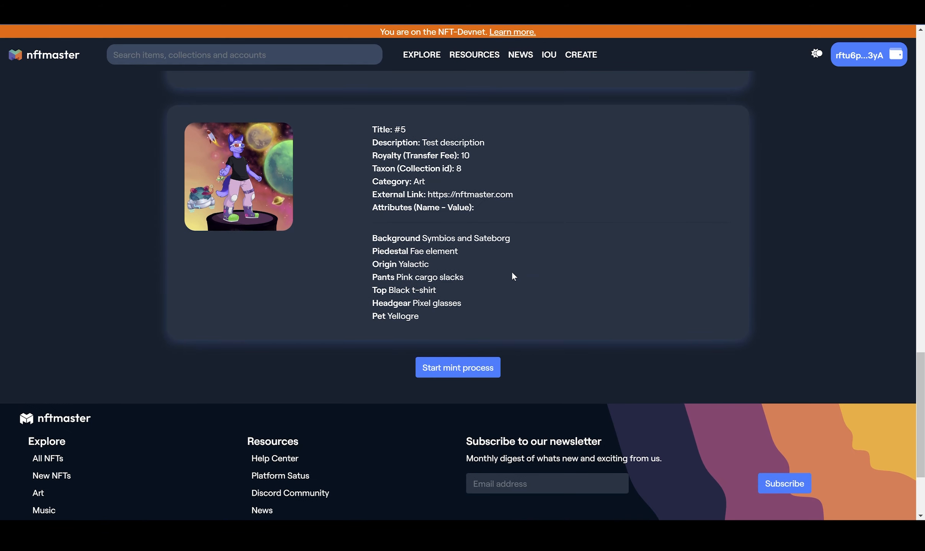
click(472, 362)
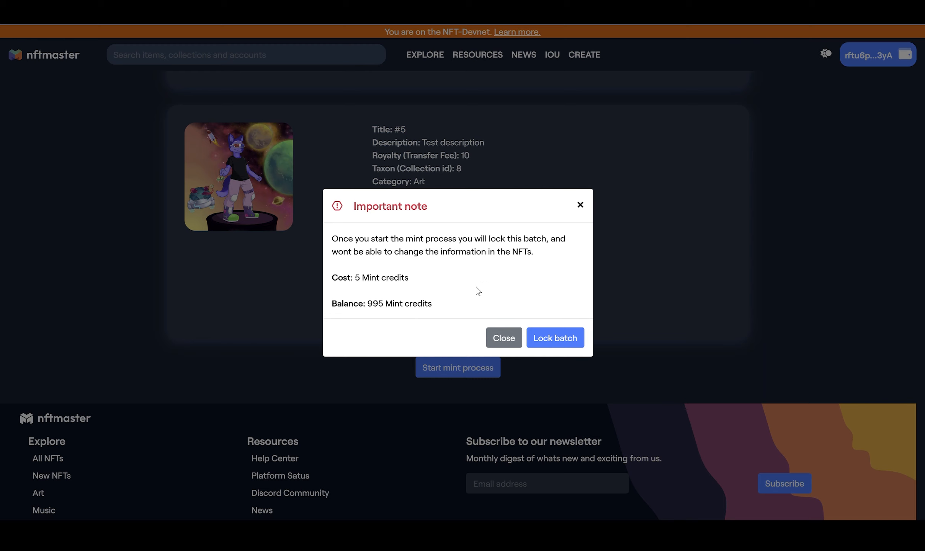
click(559, 343)
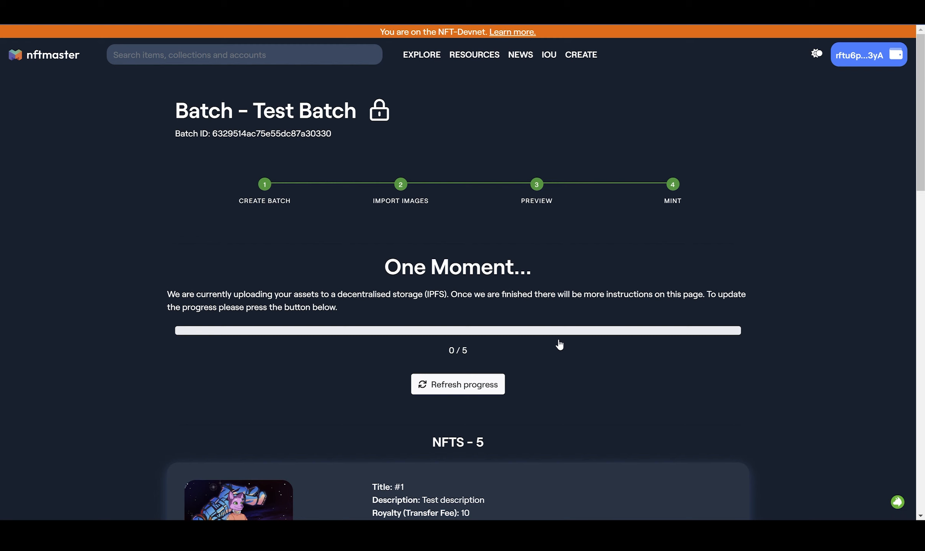
scroll(559, 345, down, 1)
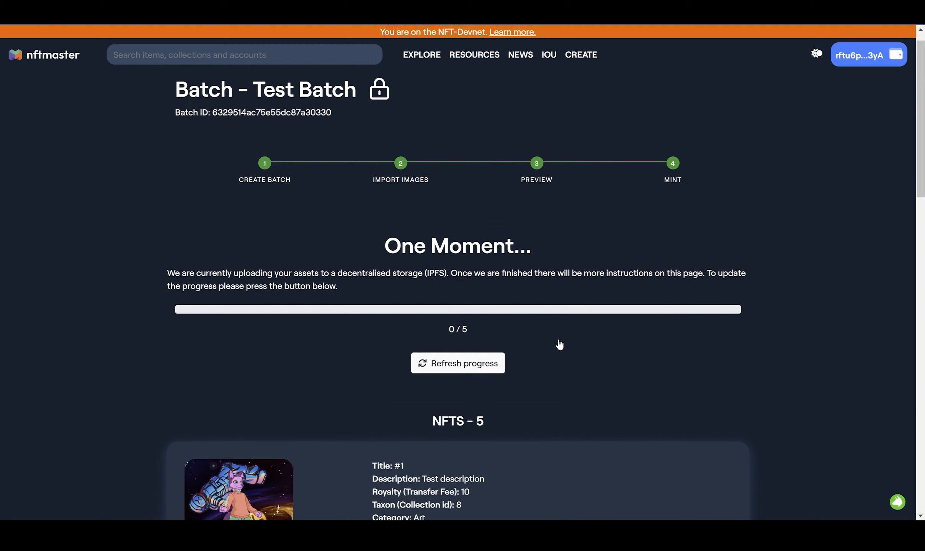
scroll(357, 401, down, 2)
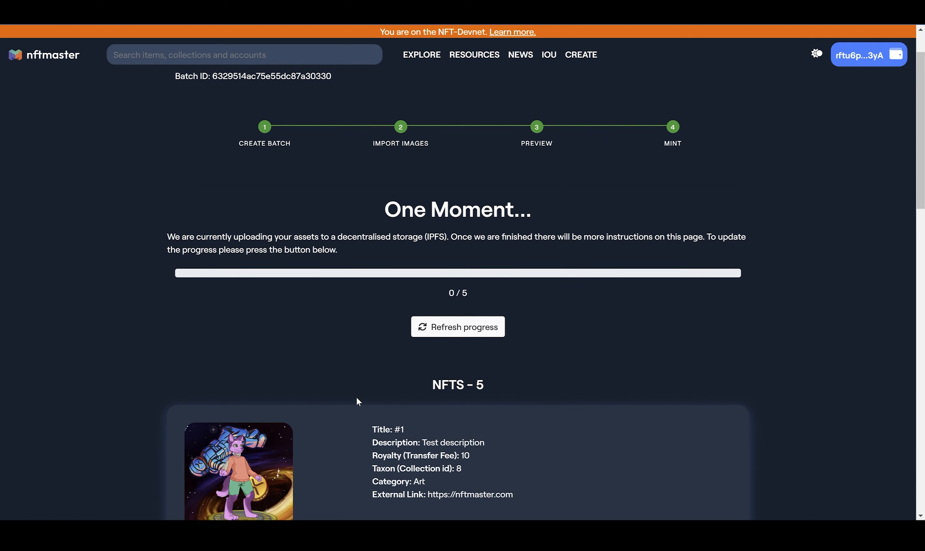
scroll(437, 232, up, 1)
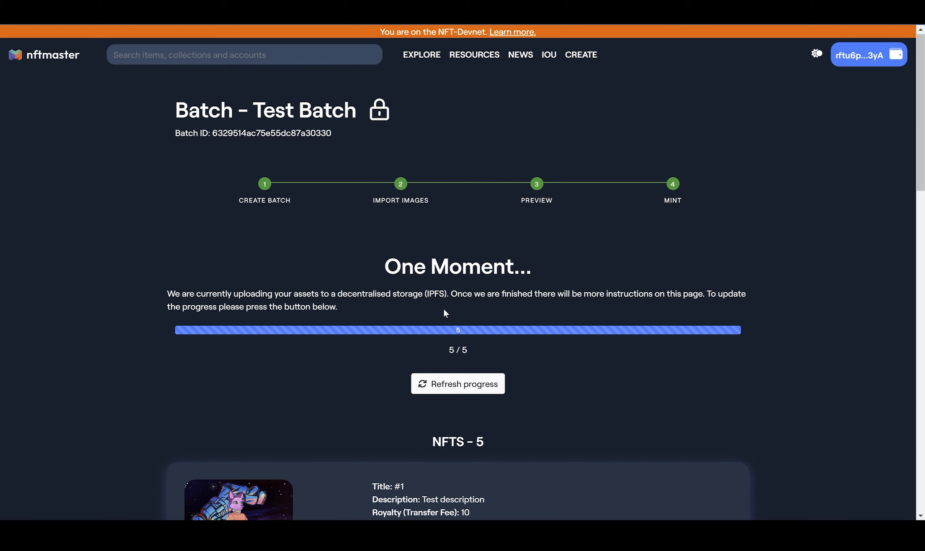
Select the batch ID of Test Batch and switch to the NFTMASTER - Bulk Mint app, ready to fill in the batch code
double_click(262, 139)
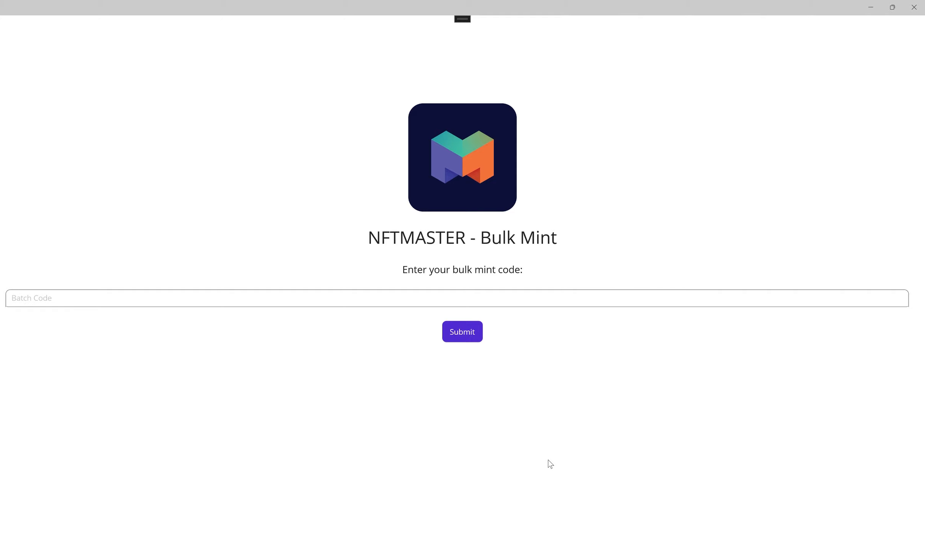
click(386, 306)
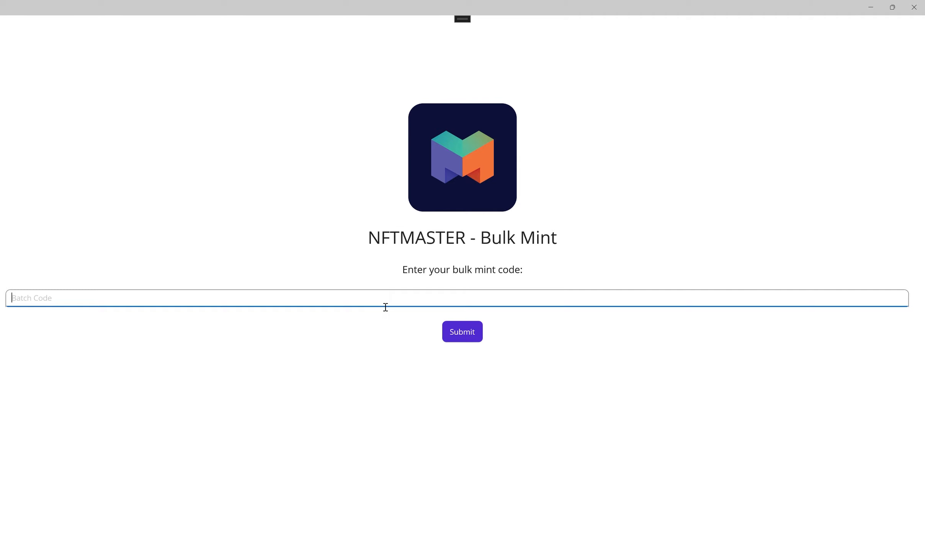